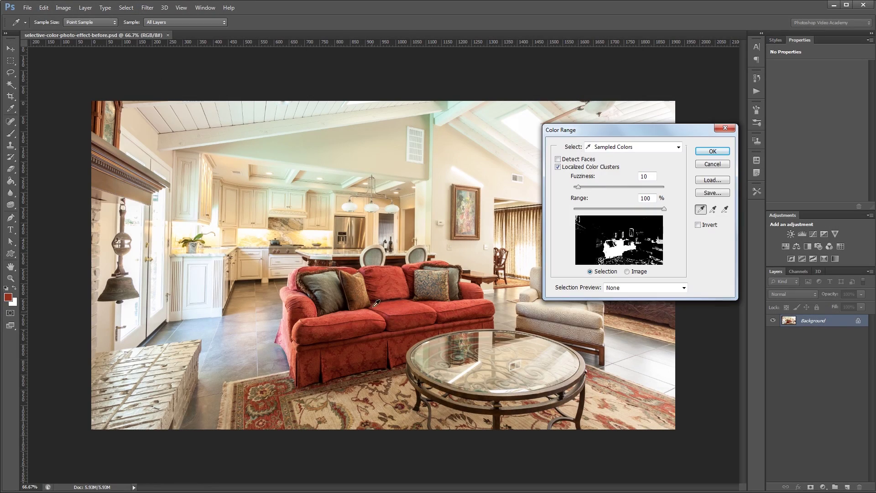
Step: Select the red sofa with Color Range at fuzziness 10 by adding samples from its cushions and base, and confirm the selection
left_click(713, 210)
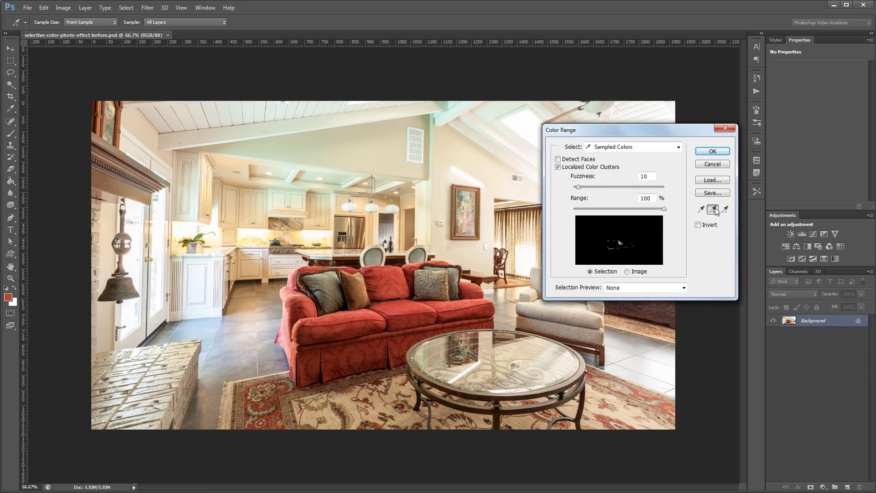
mouse_move(389, 284)
left_mouse_down()
mouse_move(366, 315)
mouse_move(389, 305)
mouse_move(384, 347)
mouse_move(358, 366)
left_mouse_up()
left_click(622, 252)
left_click(340, 351)
left_click(397, 327)
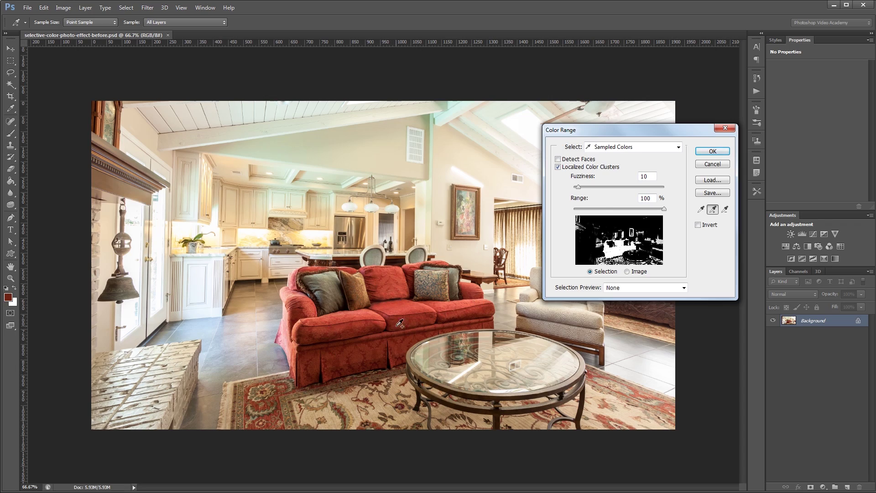
left_click(713, 151)
Step: Add a Black & White adjustment layer with an inverted mask and a Hue/Saturation adjustment layer with saturation at +100
left_click(808, 246)
key("ctrl+i")
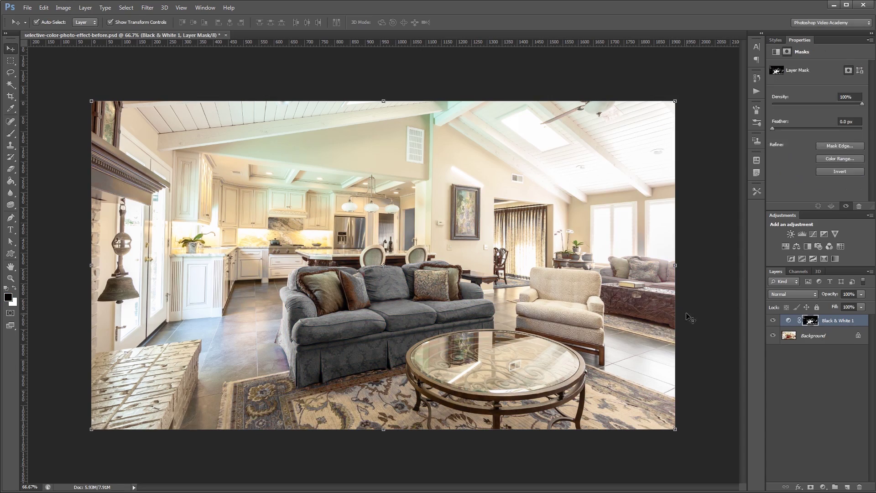
left_click(785, 246)
left_click_drag(817, 120, 863, 121)
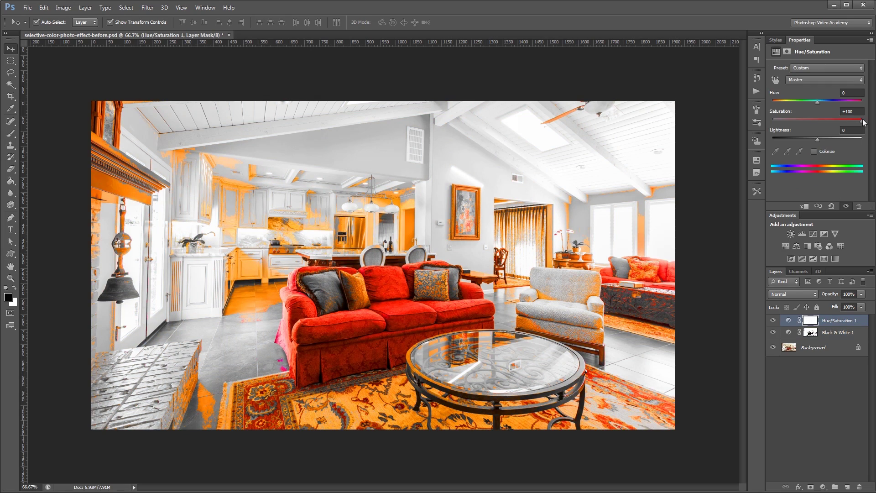
Step: Paint white on the Black & White layer's mask over everything outside the sofa's red fabric to turn it grayscale
left_click(812, 334)
key("b")
key("x")
mouse_move(204, 219)
left_mouse_down()
mouse_move(114, 367)
mouse_move(275, 448)
mouse_move(250, 376)
mouse_move(412, 296)
mouse_move(265, 258)
mouse_move(469, 276)
mouse_move(511, 228)
mouse_move(464, 250)
left_mouse_up()
scroll(518, 411, "up", 5)
key("[")
key("[")
key("[")
key("[")
key("[")
left_click_drag(198, 281, 274, 256)
key("ctrl+0")
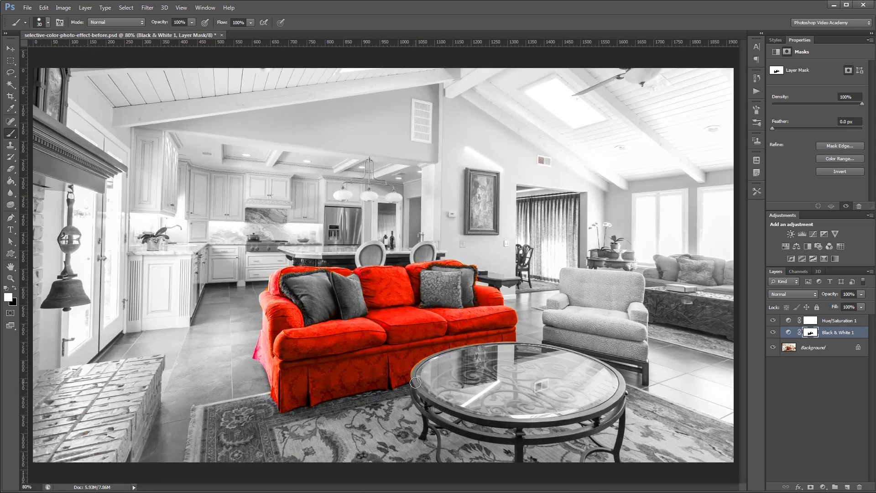
Step: Compare the image without the Hue/Saturation layer, and set that layer's saturation to 0 and its hue to a blue sofa color
left_click(774, 321)
left_click(773, 321)
left_click(838, 321)
double_click(848, 111)
type("0")
left_click_drag(817, 103, 799, 123)
Step: Load the Black & White layer's mask as a selection and apply Gaussian Blur to the mask
left_click(810, 335, "ctrl")
left_click(810, 334)
left_click(147, 8)
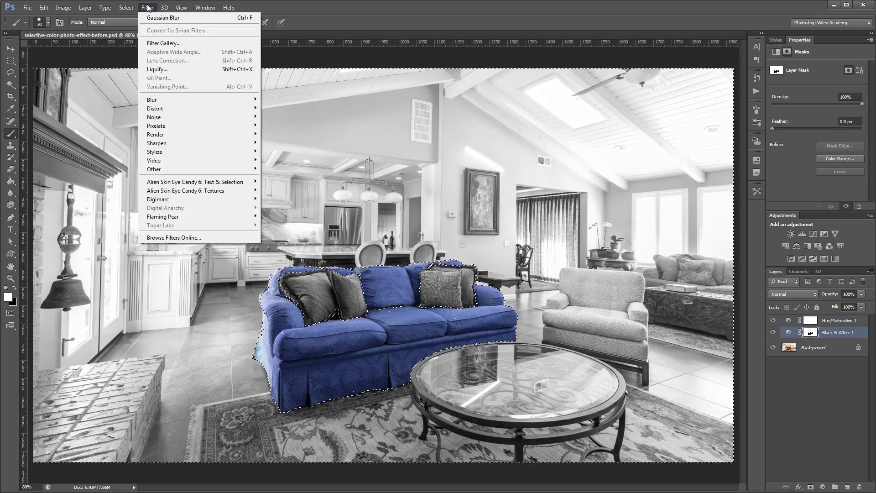
mouse_move(155, 99)
left_click(274, 164)
left_click(484, 145)
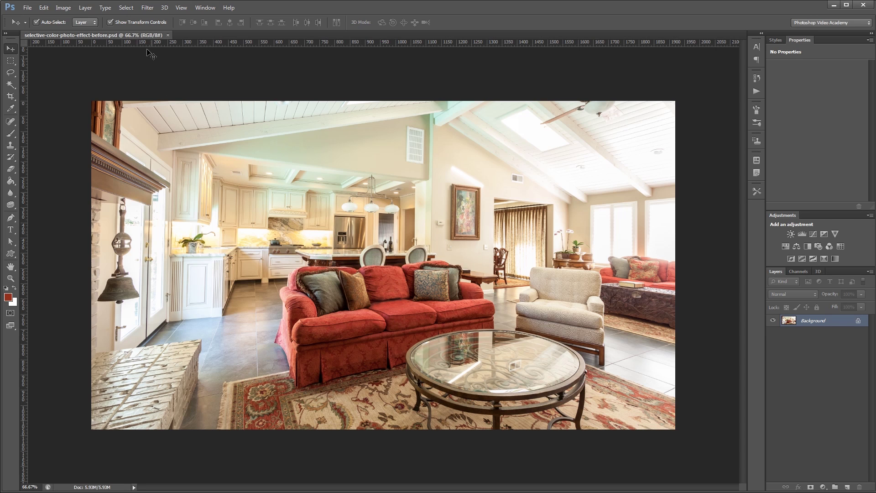
Step: Start a Color Range selection by sampling the red of the sofa's middle back cushion
left_click(126, 7)
left_click(142, 86)
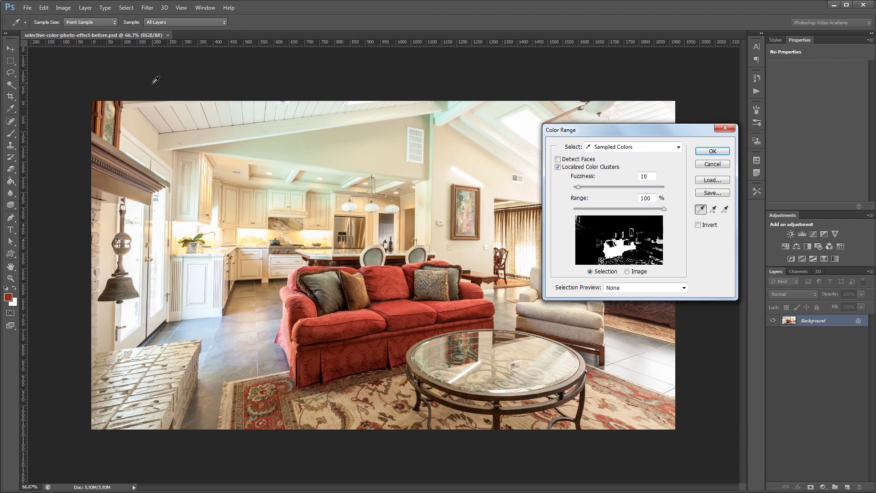
left_click(395, 284)
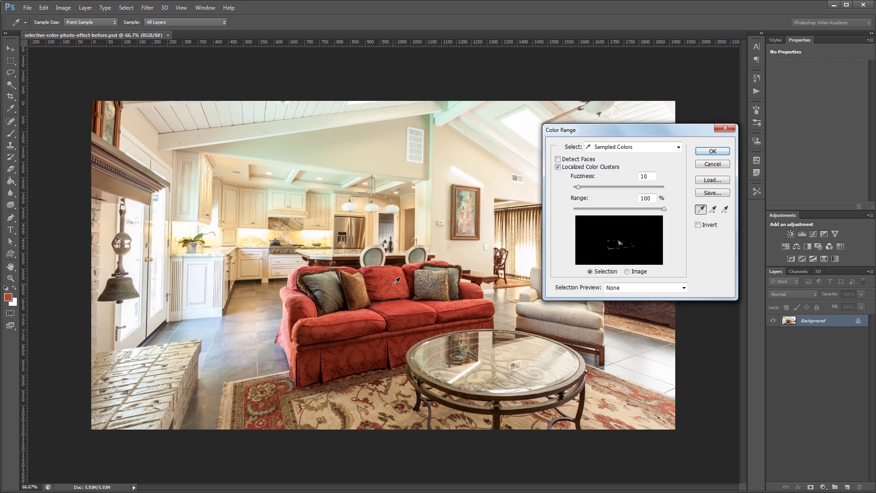
Step: Add the remaining red tones of the sofa's cushions, seat and skirt to the Color Range sample and confirm the selection
left_click(714, 210)
left_click(391, 290)
left_click(378, 323)
left_click(342, 345)
left_click(385, 345)
mouse_move(408, 325)
left_mouse_down()
mouse_move(485, 309)
mouse_move(442, 316)
mouse_move(396, 283)
mouse_move(374, 337)
mouse_move(335, 368)
mouse_move(302, 360)
mouse_move(283, 333)
mouse_move(301, 317)
mouse_move(300, 300)
mouse_move(333, 330)
mouse_move(356, 322)
mouse_move(393, 282)
mouse_move(372, 273)
mouse_move(386, 298)
mouse_move(433, 316)
mouse_move(471, 312)
mouse_move(477, 294)
mouse_move(485, 315)
mouse_move(413, 330)
mouse_move(389, 356)
mouse_move(338, 355)
left_mouse_up()
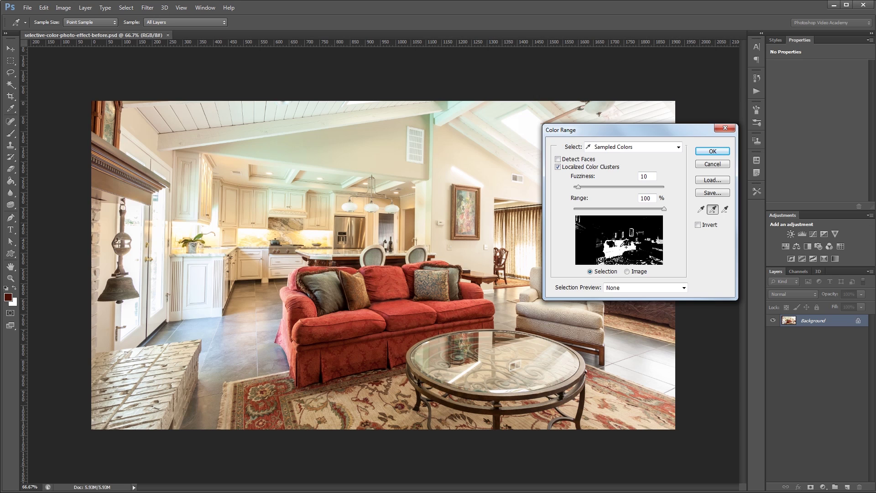
mouse_move(622, 245)
left_mouse_down()
mouse_move(610, 251)
mouse_move(620, 244)
left_mouse_up()
left_click(396, 298)
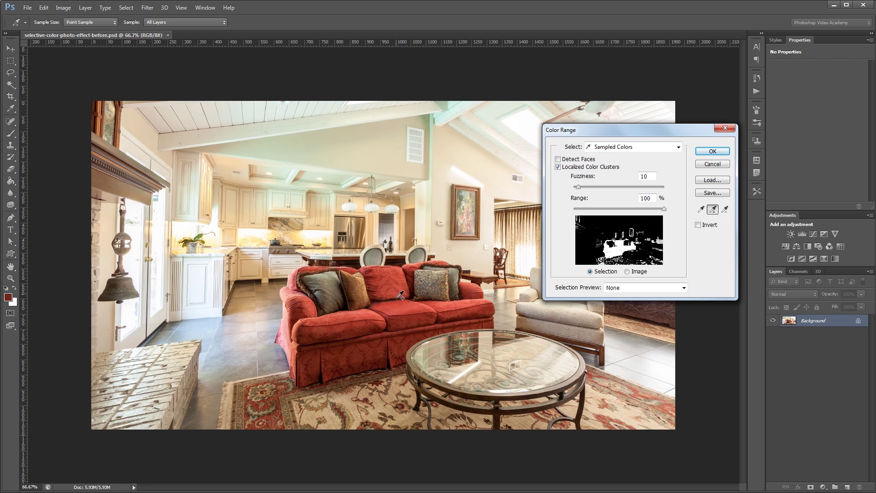
left_click(341, 350)
mouse_move(299, 340)
left_mouse_down()
mouse_move(283, 337)
mouse_move(298, 315)
mouse_move(297, 292)
mouse_move(343, 332)
mouse_move(400, 323)
left_mouse_up()
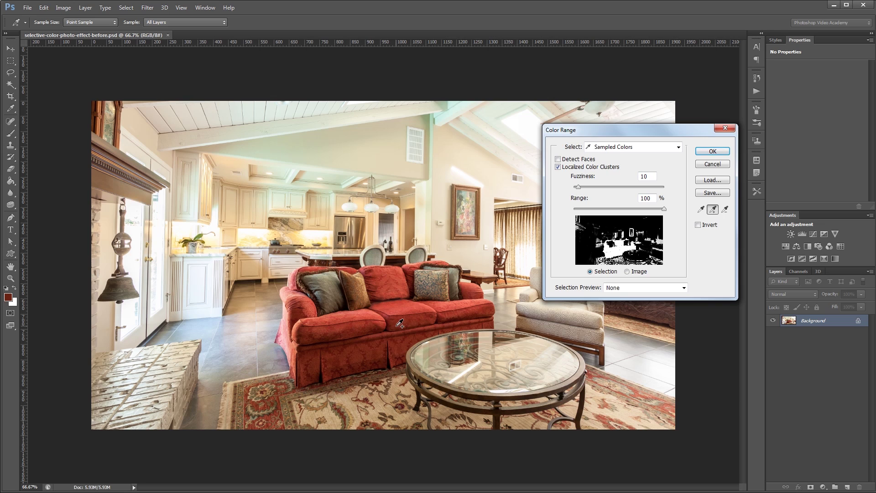
left_click(713, 151)
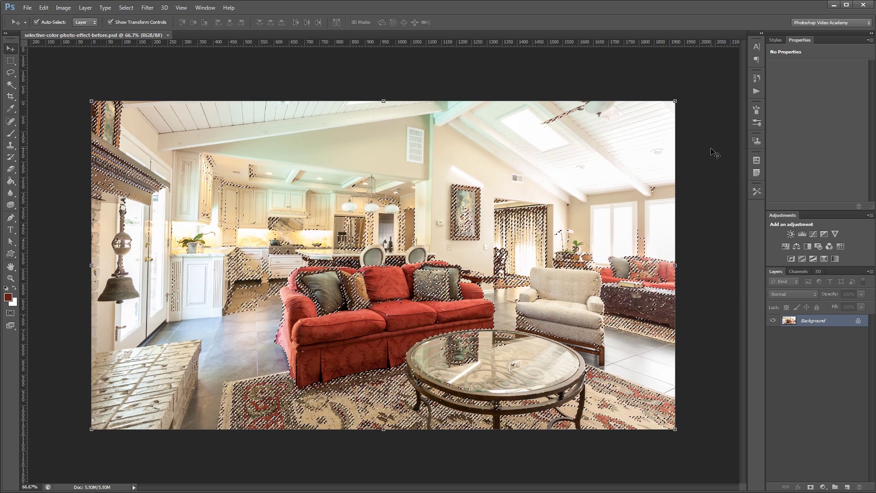
Step: Add a Black & White adjustment layer from the selection and invert its layer mask
left_click(809, 247)
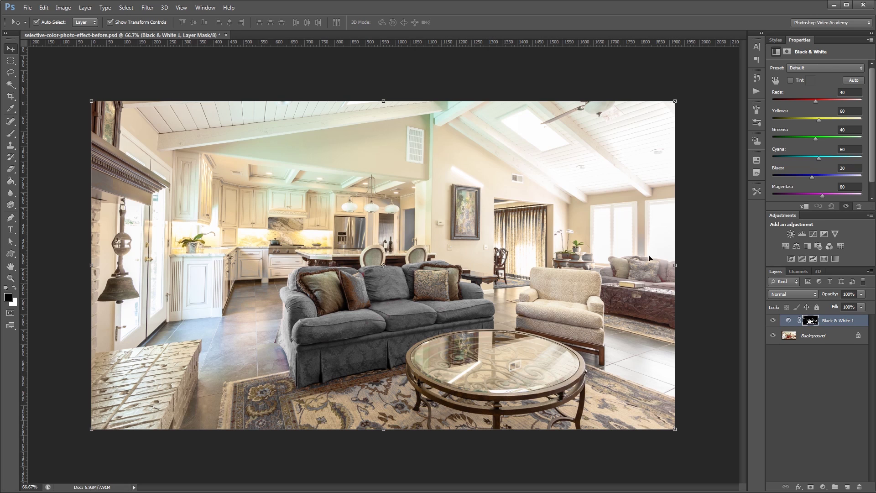
left_click(811, 321)
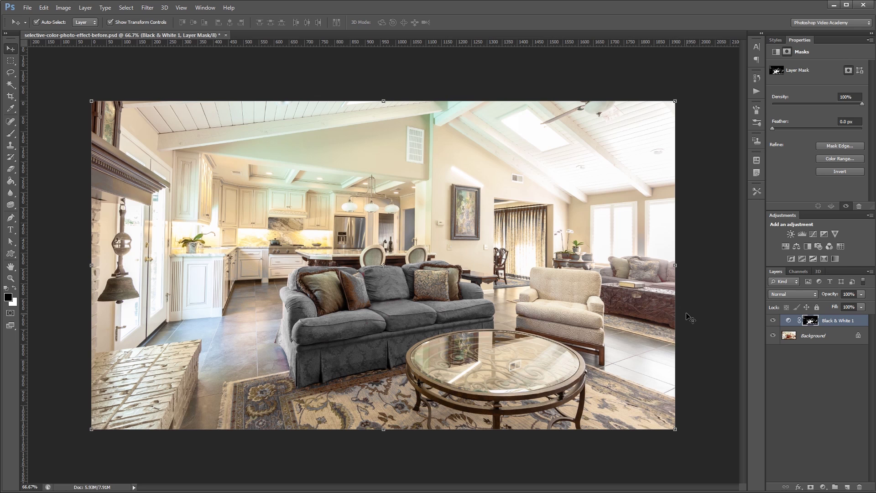
key("ctrl+i")
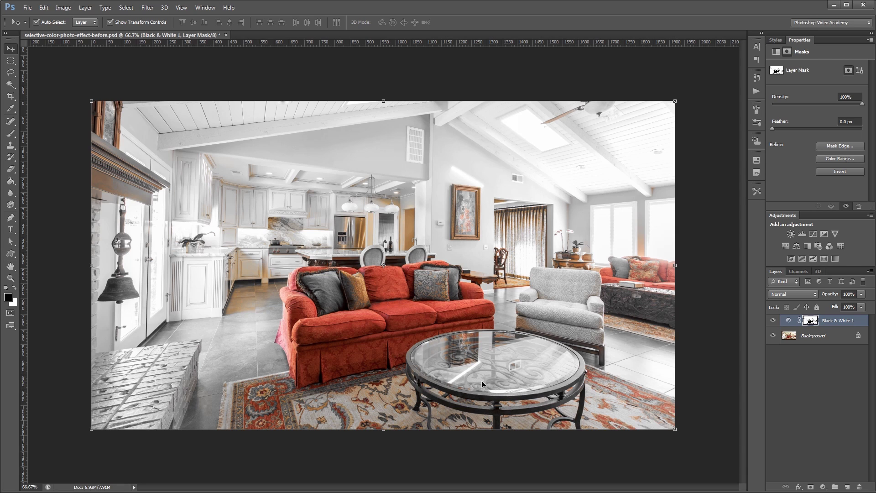
Step: Add a Hue/Saturation adjustment layer on top with saturation at +100 to expose leftover color
left_click(784, 245)
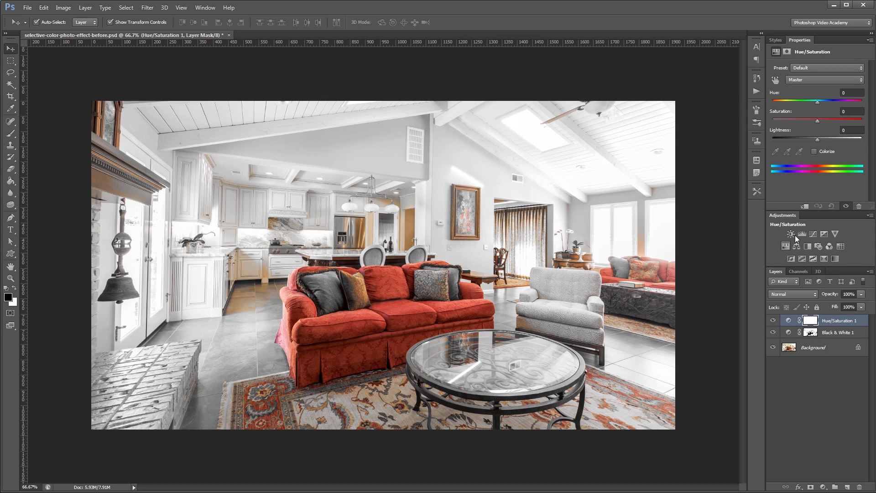
left_click_drag(822, 122, 873, 126)
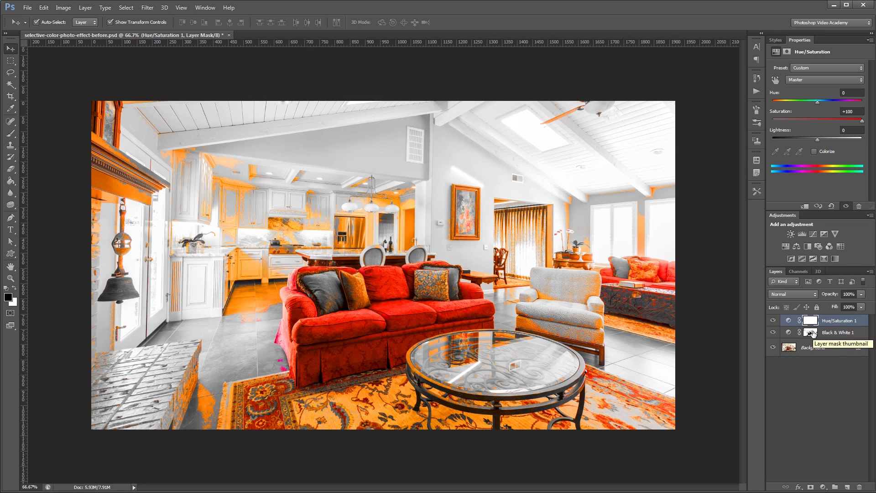
Step: Paint white on the Black & White layer's mask with a 175 px brush over the colored areas farther from the sofa
left_click(811, 333)
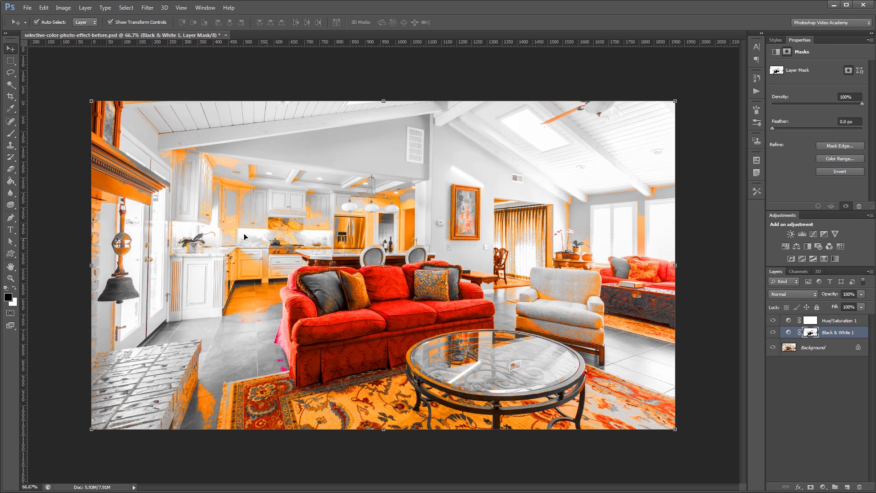
key("b")
key("x")
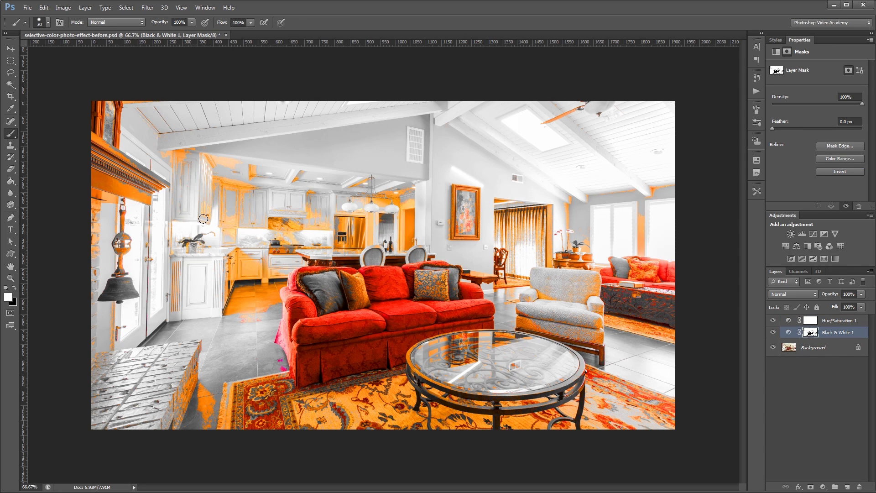
key("bracketright")
key("bracketright")
key("bracketright")
key("bracketright")
key("bracketright")
key("bracketright")
key("bracketright")
key("bracketright")
key("bracketright")
key("bracketright")
mouse_move(202, 218)
left_mouse_down()
mouse_move(104, 388)
mouse_move(98, 248)
mouse_move(116, 102)
mouse_move(139, 221)
mouse_move(173, 142)
mouse_move(215, 208)
mouse_move(183, 315)
left_mouse_up()
mouse_move(198, 387)
left_mouse_down()
mouse_move(178, 417)
mouse_move(219, 379)
mouse_move(266, 444)
mouse_move(695, 421)
mouse_move(644, 395)
mouse_move(578, 392)
mouse_move(598, 364)
mouse_move(580, 344)
mouse_move(647, 151)
mouse_move(508, 146)
mouse_move(263, 193)
mouse_move(250, 244)
mouse_move(466, 207)
mouse_move(528, 274)
mouse_move(448, 399)
mouse_move(249, 377)
left_mouse_up()
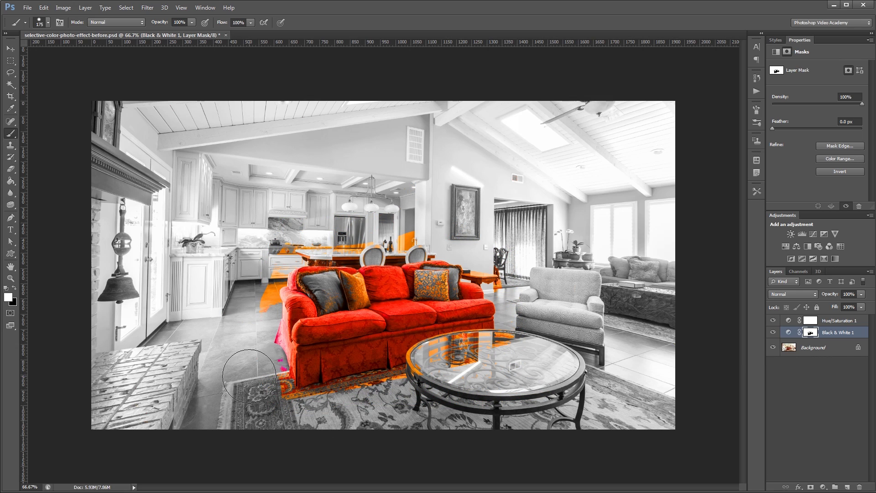
Step: Paint white on the mask over the coffee table and, with a smaller brush, the rug along the sofa's base
scroll(477, 403, "up", 5, "alt")
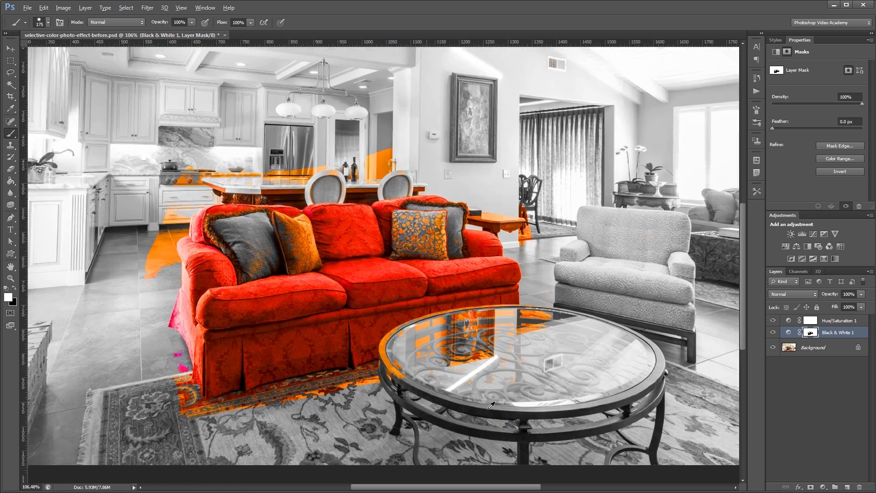
left_click_drag(514, 418, 418, 336)
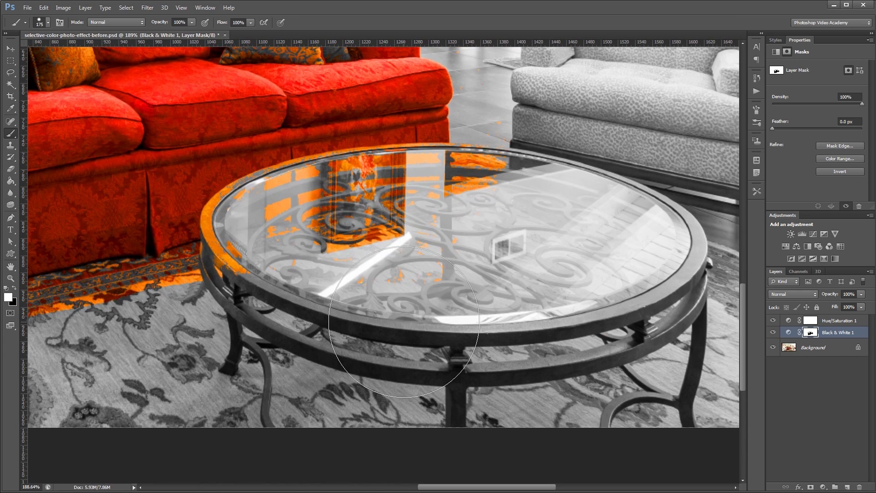
mouse_move(520, 217)
left_mouse_down()
mouse_move(283, 241)
mouse_move(247, 213)
left_mouse_up()
key("bracketleft")
key("bracketleft")
key("bracketleft")
key("bracketleft")
key("bracketleft")
key("bracketleft")
mouse_move(33, 352)
left_mouse_down()
mouse_move(297, 304)
mouse_move(376, 299)
left_mouse_up()
mouse_move(184, 187)
left_mouse_down()
mouse_move(286, 276)
mouse_move(380, 250)
mouse_move(511, 237)
left_mouse_up()
left_click_drag(457, 228, 351, 267)
Step: Clean up the mask along the sofa's left side with a 70 px brush, painting black to restore the sofa's color
left_click_drag(137, 114, 296, 342)
mouse_move(214, 310)
left_mouse_down()
mouse_move(213, 219)
mouse_move(224, 203)
mouse_move(217, 263)
left_mouse_up()
key("x")
left_click_drag(269, 274, 274, 283)
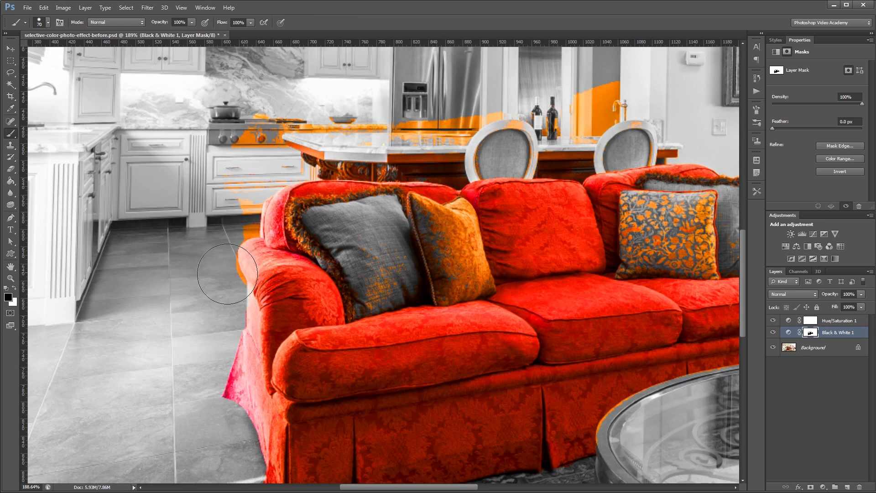
Step: Paint white on the mask over the remaining color in the kitchen, the island and the side table behind the sofa
key("x")
mouse_move(221, 207)
left_mouse_down()
mouse_move(383, 123)
mouse_move(598, 110)
left_mouse_up()
left_click_drag(261, 161, 166, 233)
left_click_drag(222, 228, 571, 215)
mouse_move(701, 254)
left_mouse_down()
mouse_move(517, 262)
mouse_move(506, 270)
left_mouse_up()
Step: Paint white on the mask over the throw pillows and their fringes, reducing the brush to 30 px
key("bracketleft")
key("bracketleft")
key("bracketleft")
key("bracketleft")
key("bracketleft")
mouse_move(382, 338)
left_mouse_down()
mouse_move(486, 272)
mouse_move(454, 278)
mouse_move(450, 211)
mouse_move(472, 214)
mouse_move(488, 278)
mouse_move(532, 281)
mouse_move(516, 219)
mouse_move(532, 255)
mouse_move(525, 201)
mouse_move(542, 210)
mouse_move(559, 203)
mouse_move(552, 270)
mouse_move(545, 249)
left_mouse_up()
key("bracketleft")
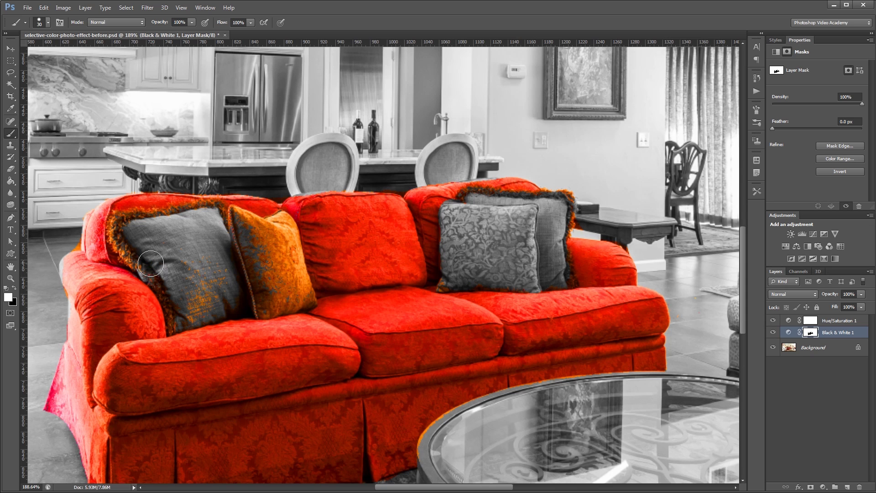
mouse_move(151, 263)
left_mouse_down()
mouse_move(215, 222)
mouse_move(220, 260)
mouse_move(273, 228)
mouse_move(288, 292)
mouse_move(299, 274)
mouse_move(292, 263)
left_mouse_up()
scroll(292, 263, "down", 5)
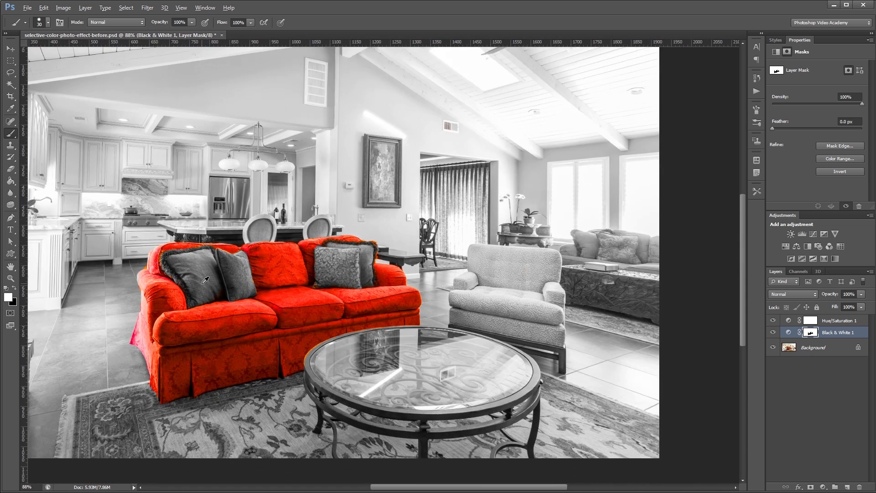
scroll(454, 277, "down", 2)
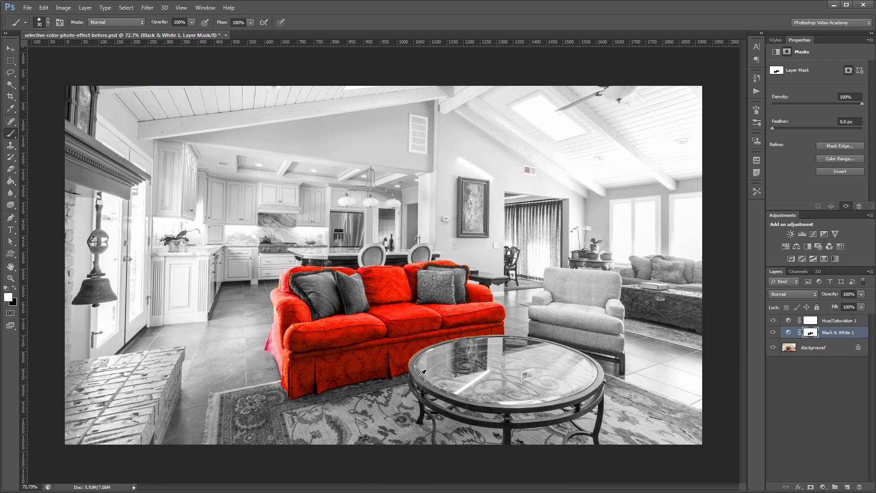
scroll(423, 374, "up", 1)
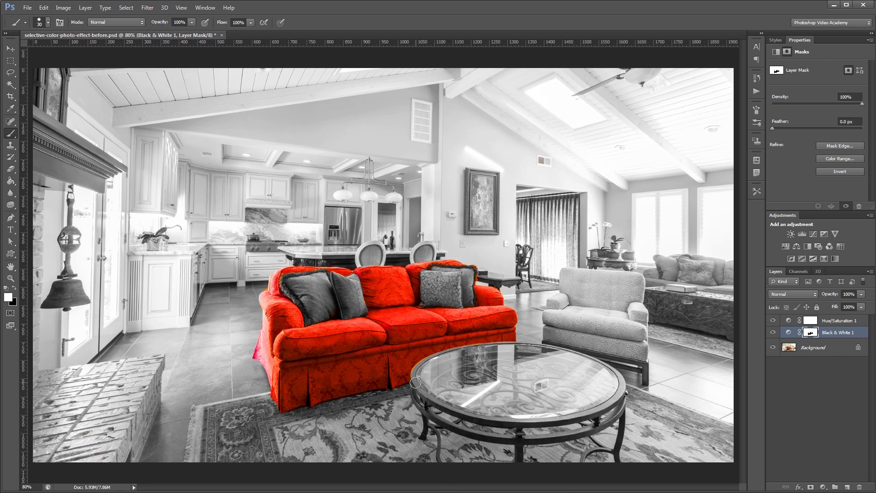
Step: Hide and reshow the Hue/Saturation layer to compare the sofa's color
left_click(773, 321)
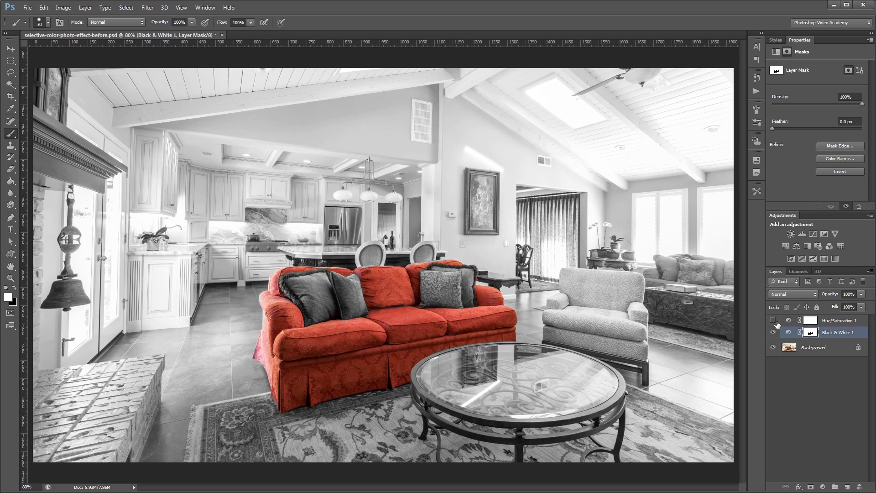
left_click(773, 320)
Step: Set the Hue/Saturation layer's hue to -143 and its saturation to -44 to recolor the sofa blue
left_click(839, 321)
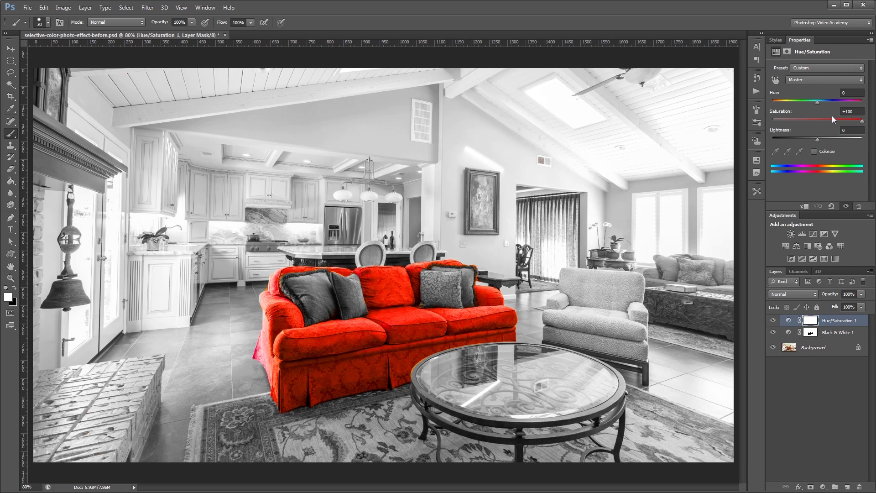
left_click_drag(854, 112, 829, 113)
key("Down")
type("0")
key("Return")
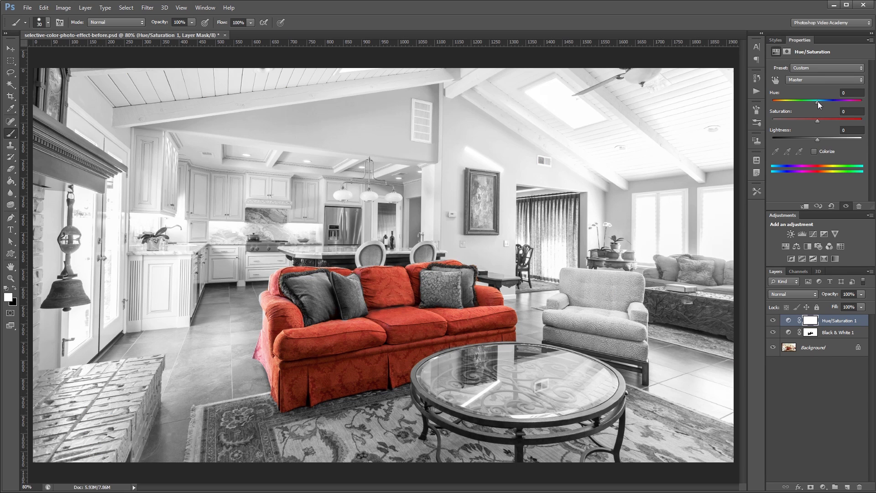
left_click_drag(819, 105, 779, 114)
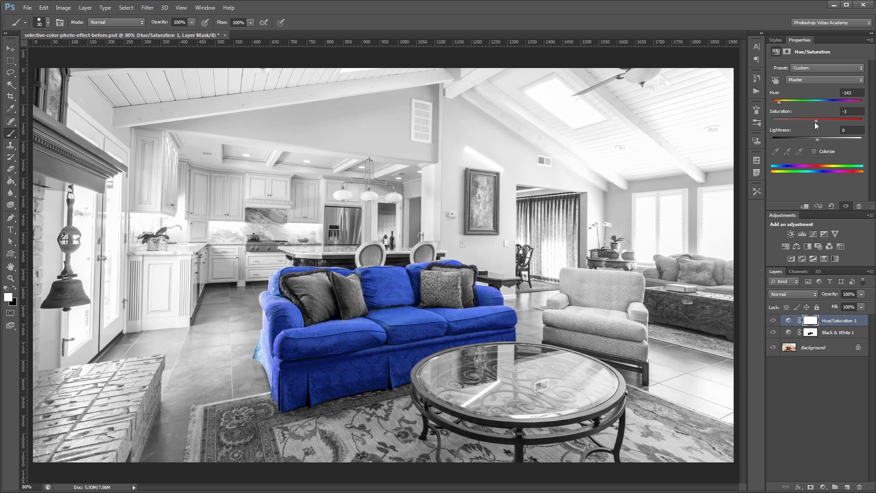
left_click_drag(815, 122, 803, 122)
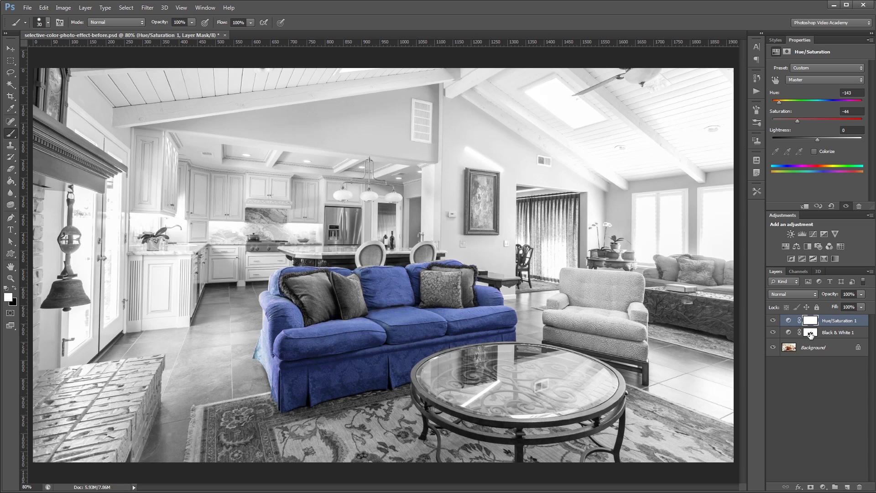
Step: Load the Black & White layer's mask as a selection and make that mask active
left_click_drag(810, 335, 811, 336)
left_click(811, 335, "ctrl")
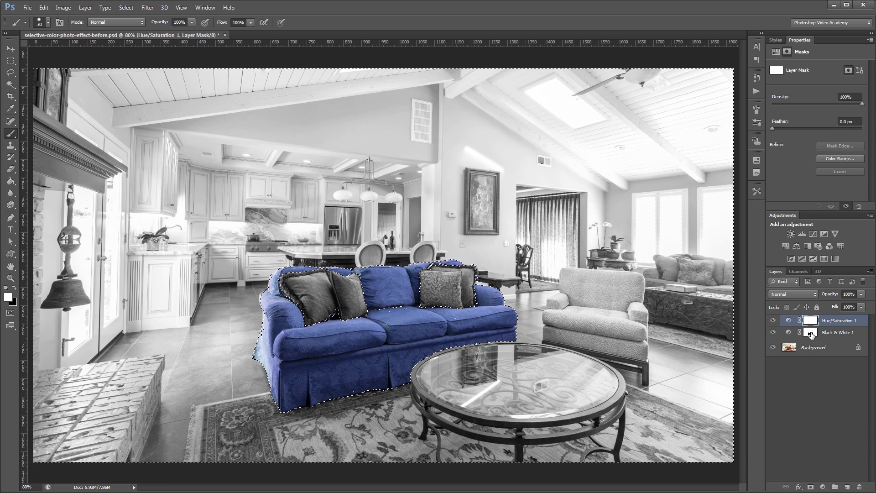
left_click(811, 335)
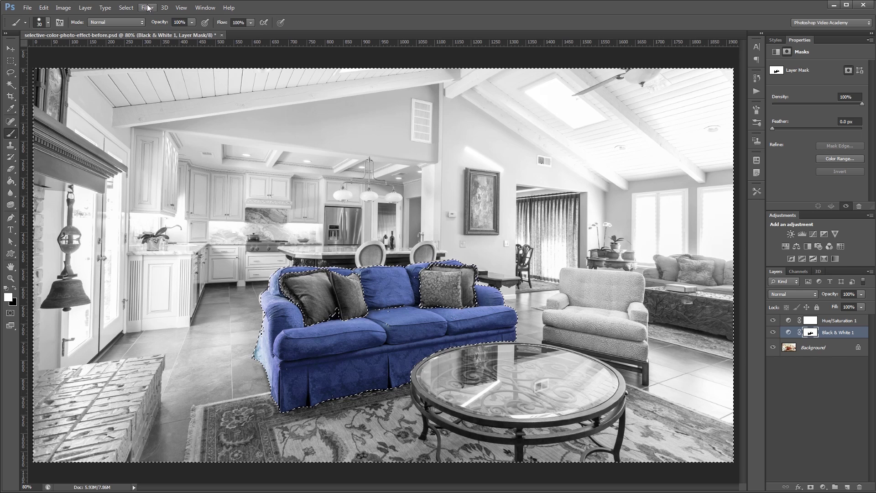
Step: Apply a Gaussian Blur with a 1-pixel radius to the Black & White layer's mask
left_click(147, 8)
mouse_move(205, 102)
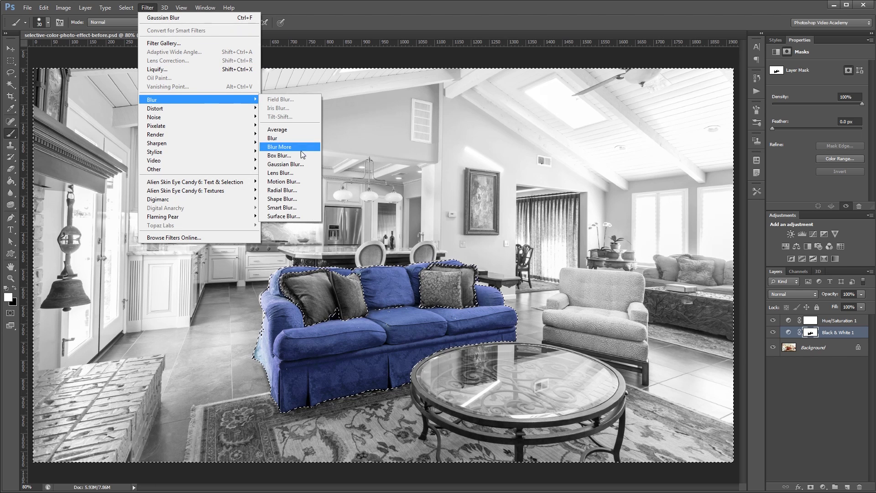
left_click(300, 167)
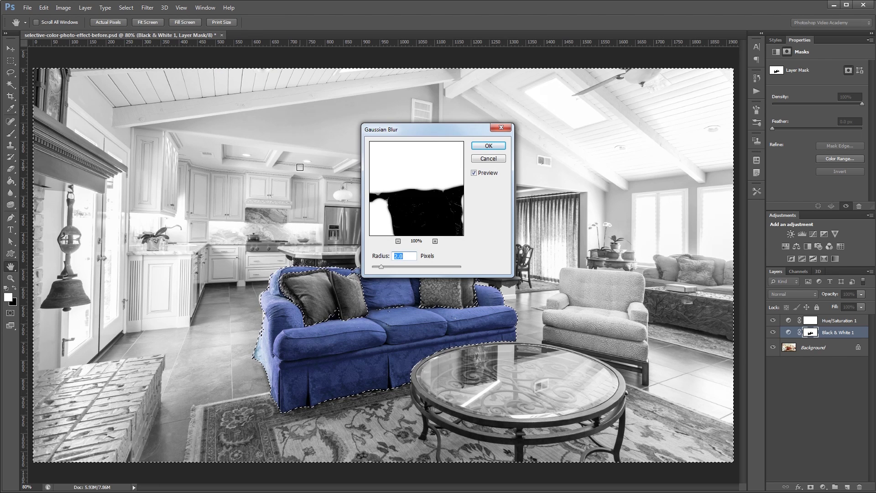
type("1")
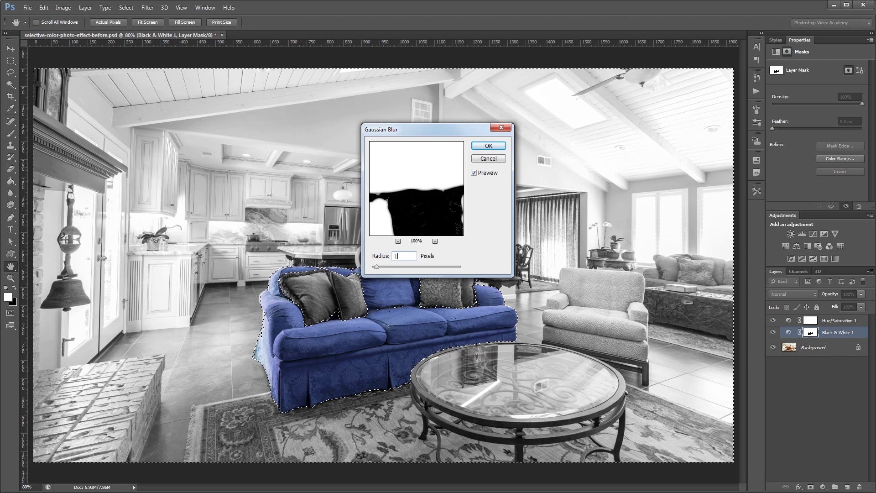
left_click(487, 145)
Step: Clear the selection, switch to the Move tool and deselect all layers
key("b")
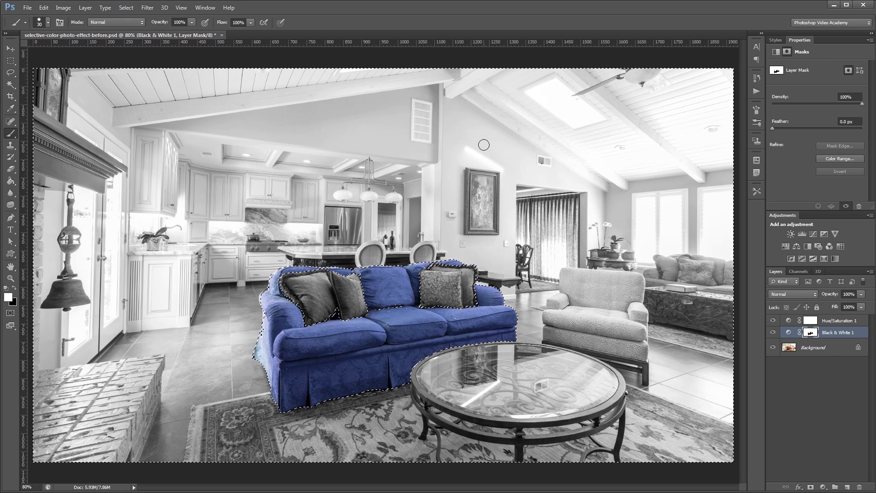
key("ctrl+d")
key("v")
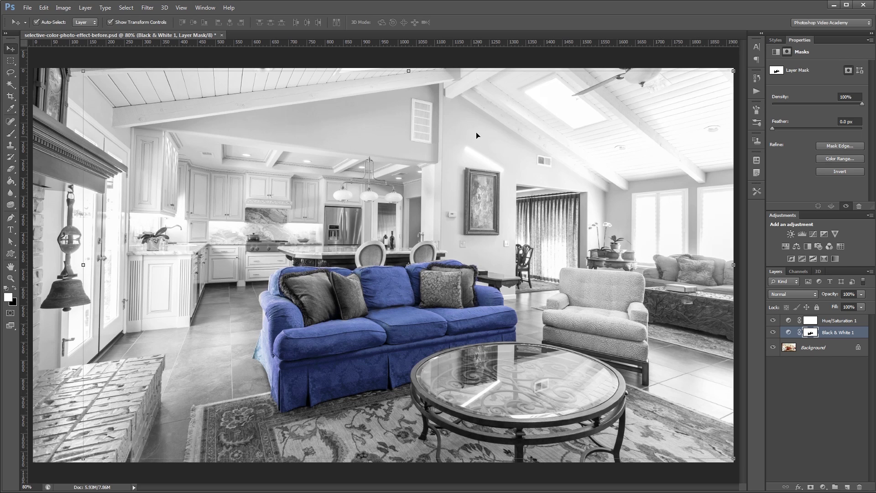
left_click(470, 57)
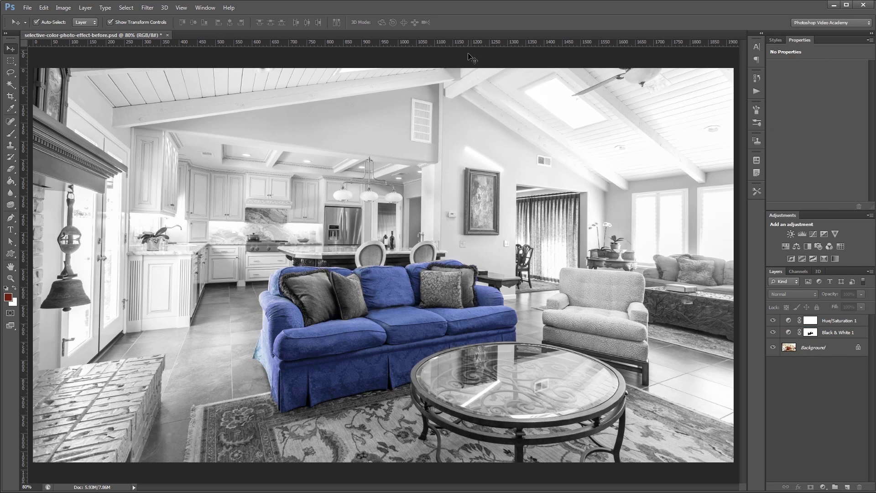